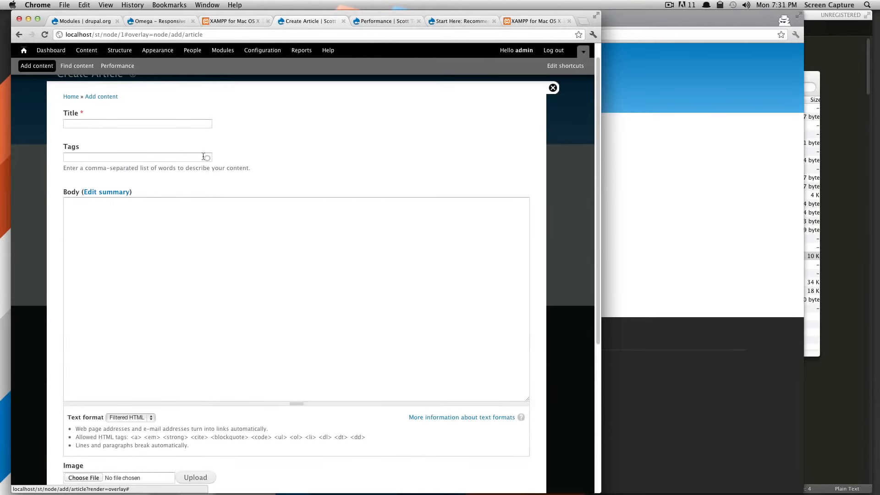
scroll(161, 180, "down", 6)
scroll(173, 422, "down", 3)
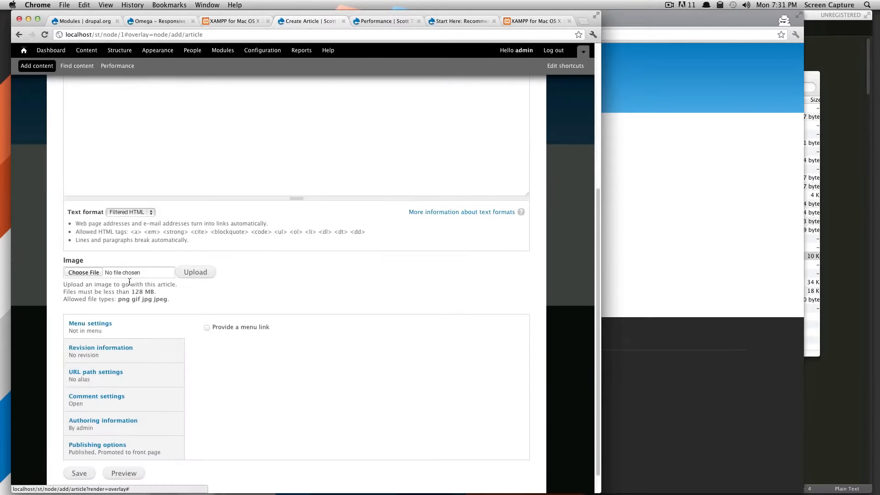
left_click(128, 271)
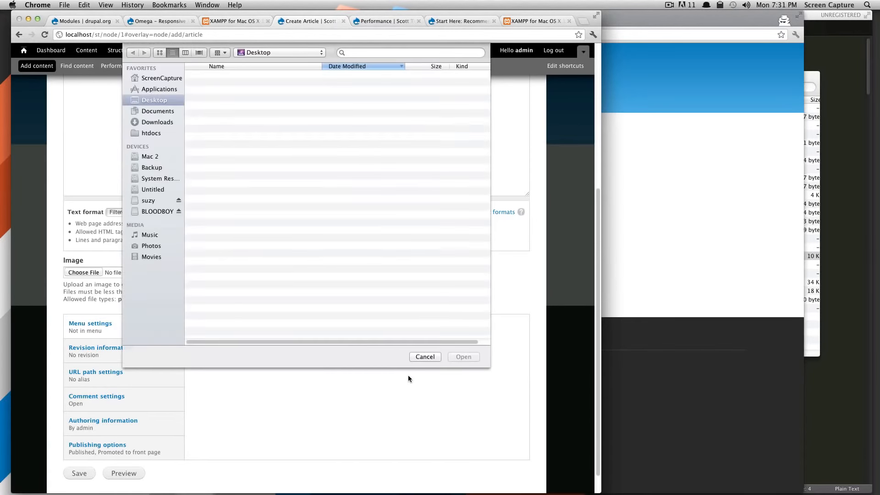
left_click(428, 358)
scroll(266, 288, "up", 1)
scroll(267, 288, "up", 5)
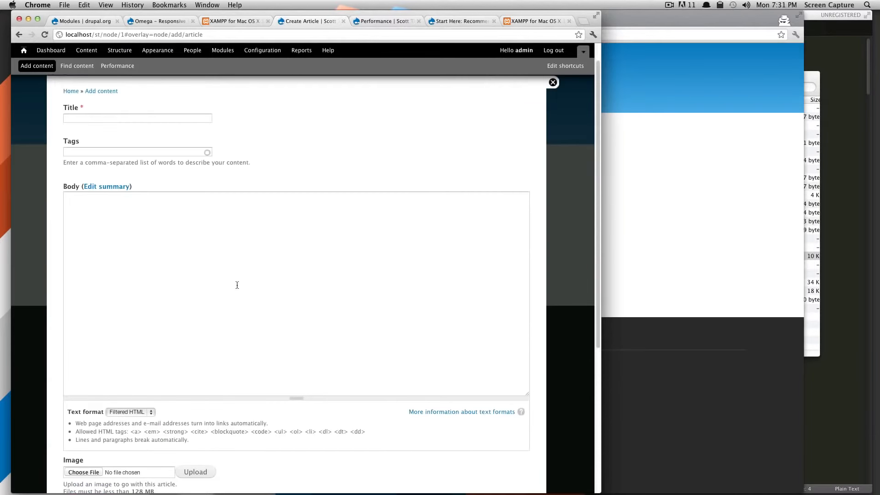
Step: Enter "My First Drupal Aricle" as the article's title and "article test" as its tag
left_click(111, 144)
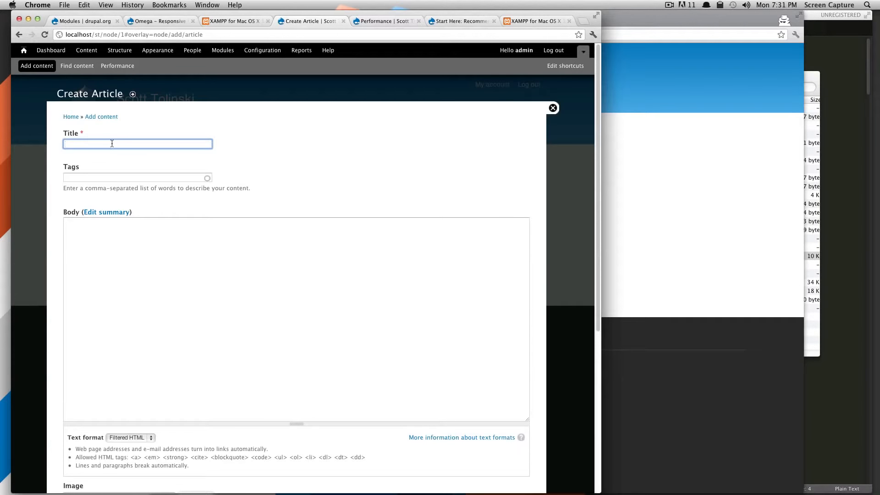
type("My First Drupal Aricle")
key("Tab")
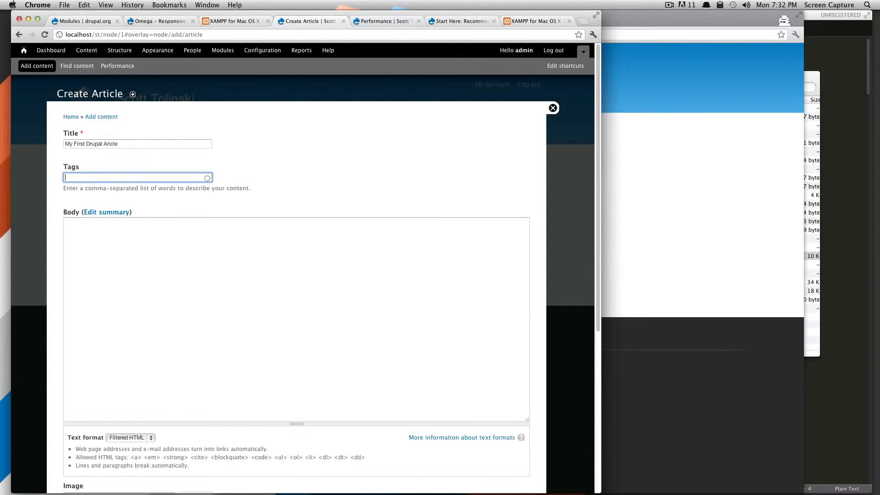
type("article test")
Step: Write "This is an article" as the body text and correct the title's spelling to "My First Drupal Article"
left_click(164, 242)
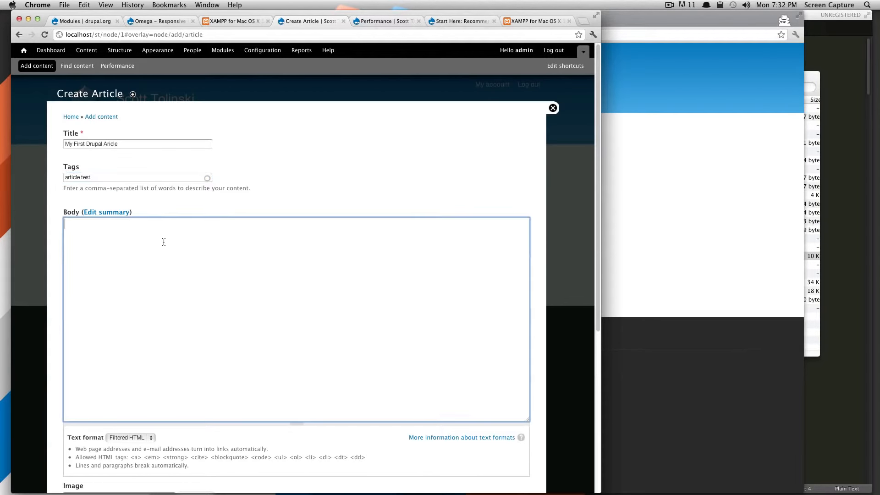
type("This is an article")
left_click(111, 144)
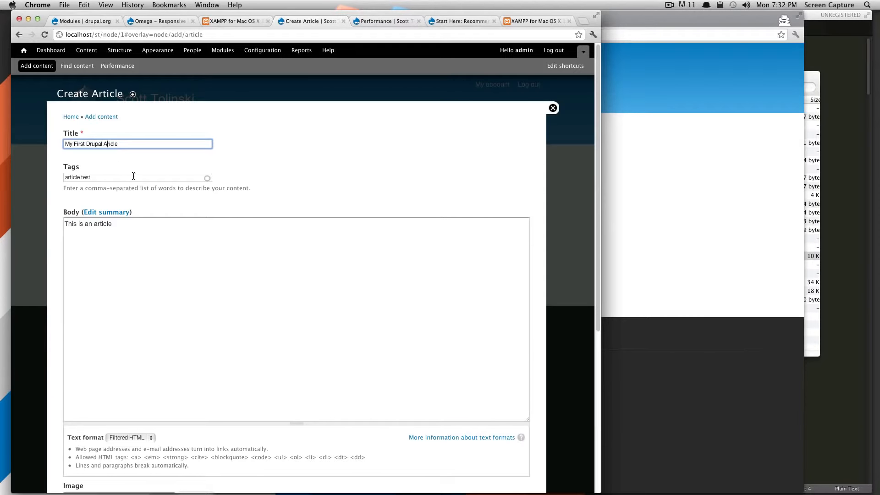
left_click(176, 271)
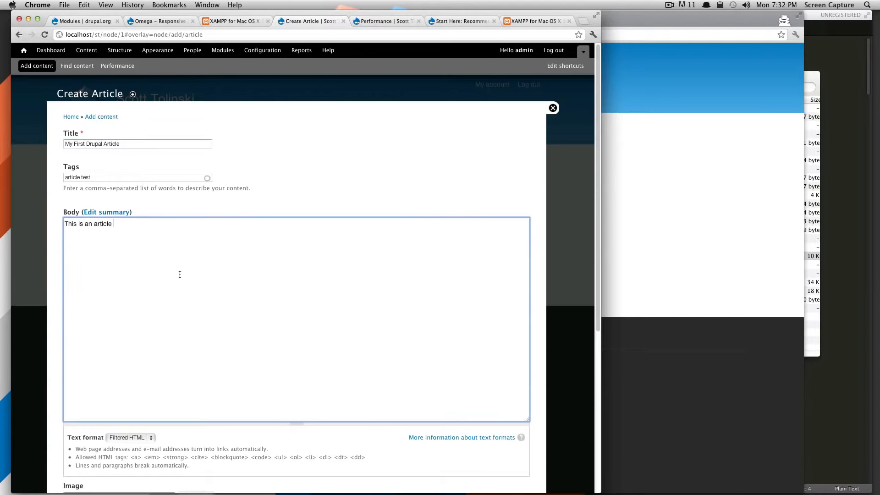
Step: Choose isometric1.png from the Downloads folder as the article's image and upload it
scroll(181, 275, "down", 3)
scroll(177, 276, "down", 2)
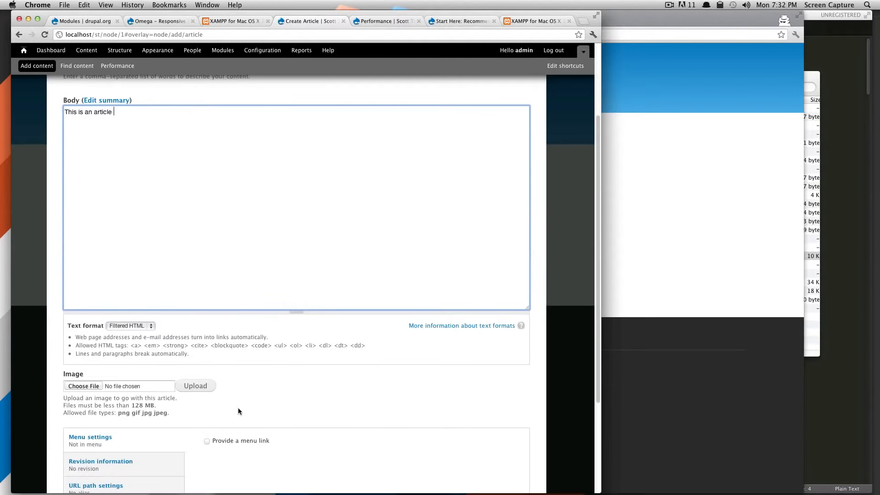
scroll(237, 408, "down", 4)
left_click(196, 298)
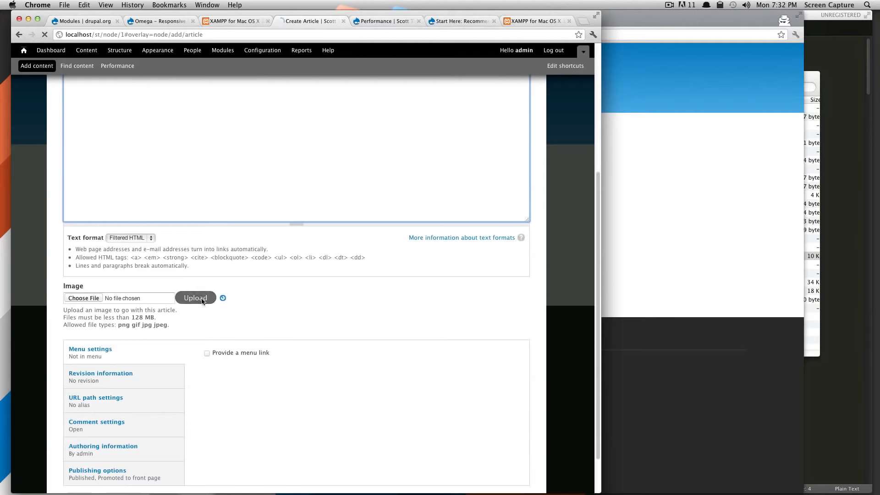
left_click(84, 299)
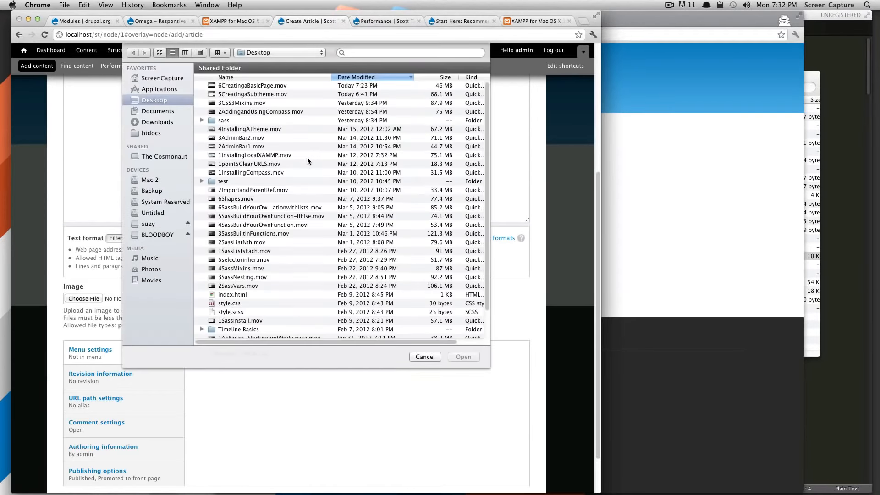
scroll(302, 274, "down", 3)
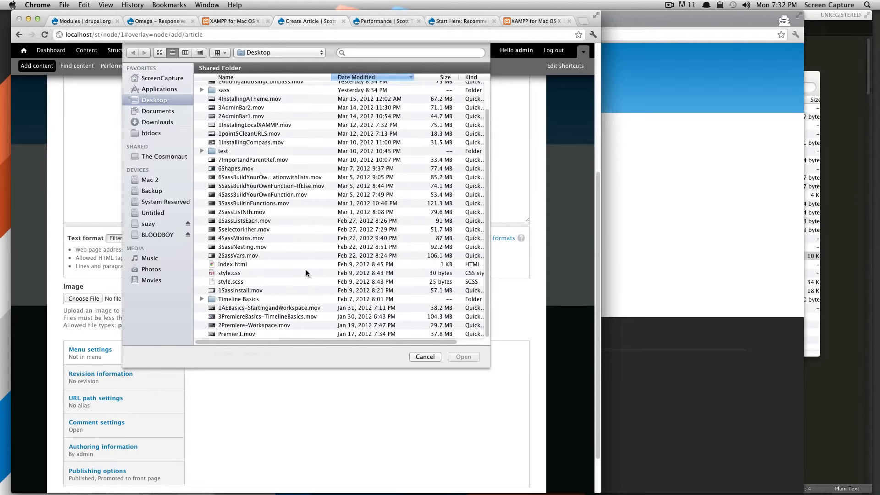
scroll(243, 266, "up", 3)
scroll(236, 250, "down", 3)
left_click(163, 111)
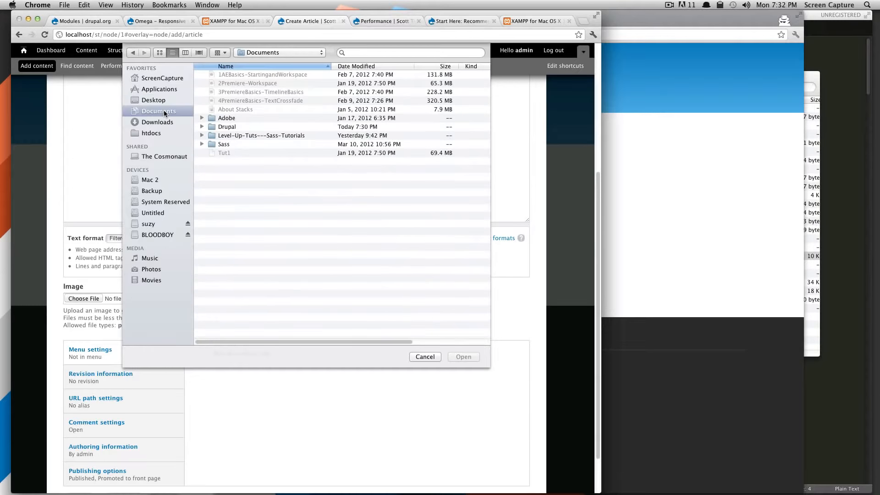
left_click(151, 122)
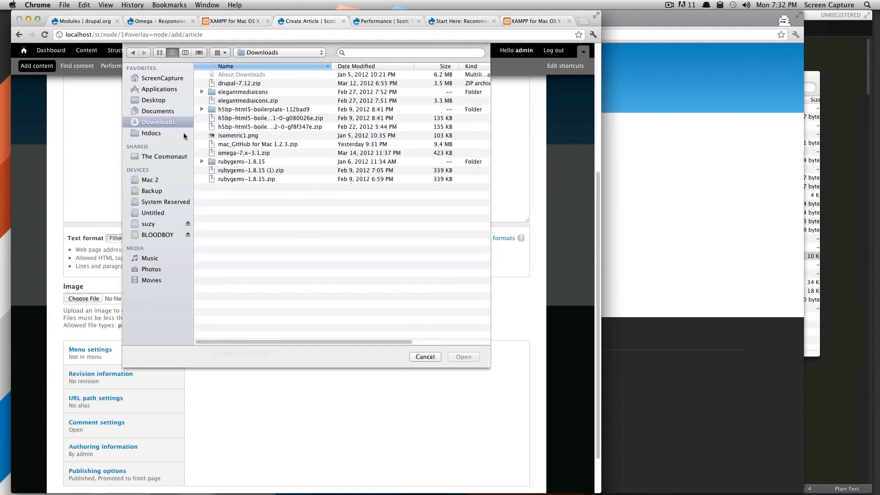
left_click(246, 136)
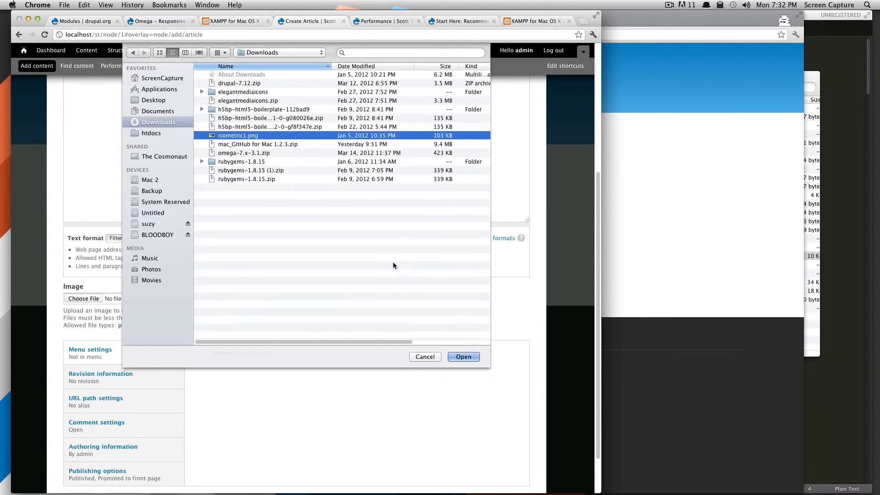
left_click(462, 356)
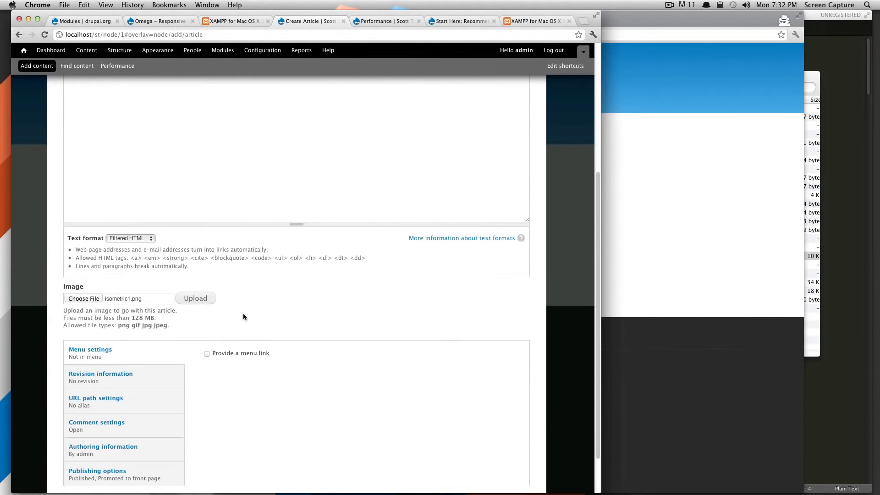
left_click(189, 299)
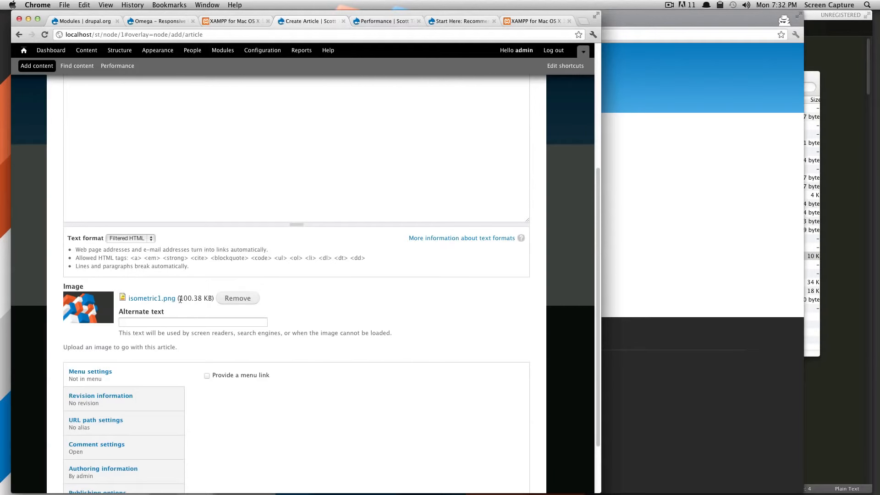
Step: Review the article's revision, URL path, comment, authoring and publishing settings without changing them, and save the article
left_click_drag(179, 298, 194, 299)
left_click(142, 325)
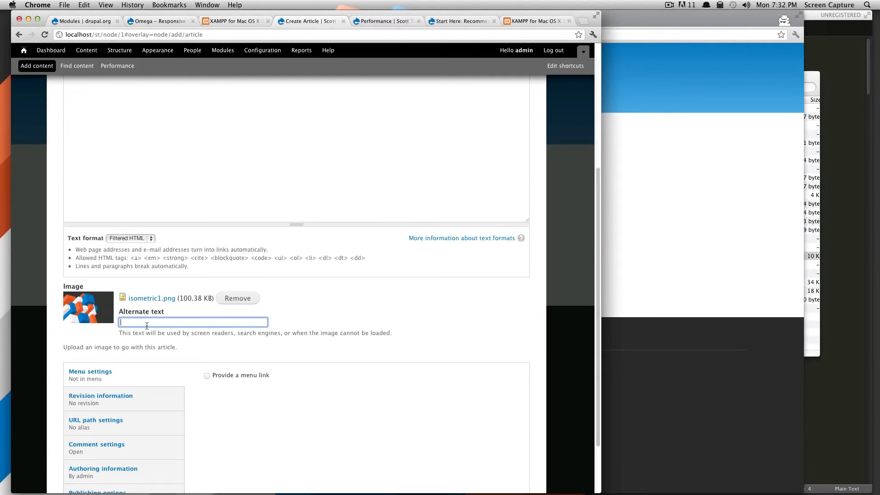
scroll(241, 341, "down", 3)
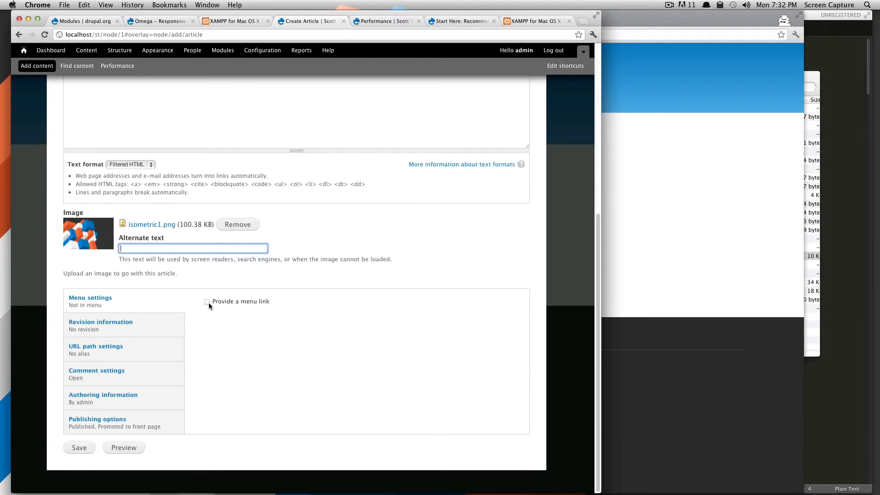
left_click(121, 326)
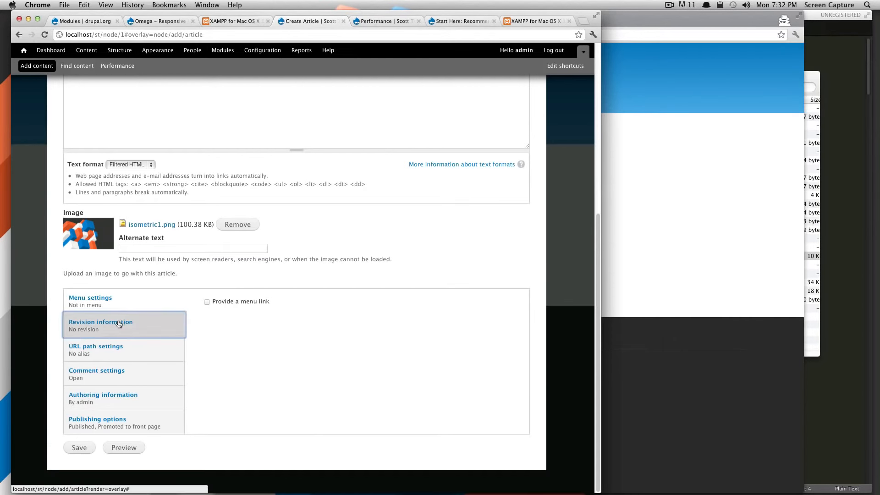
left_click(136, 347)
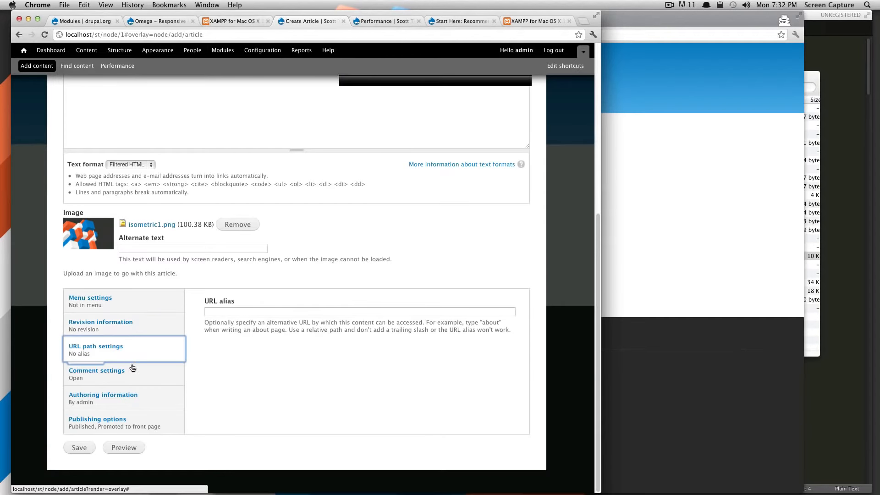
left_click(136, 382)
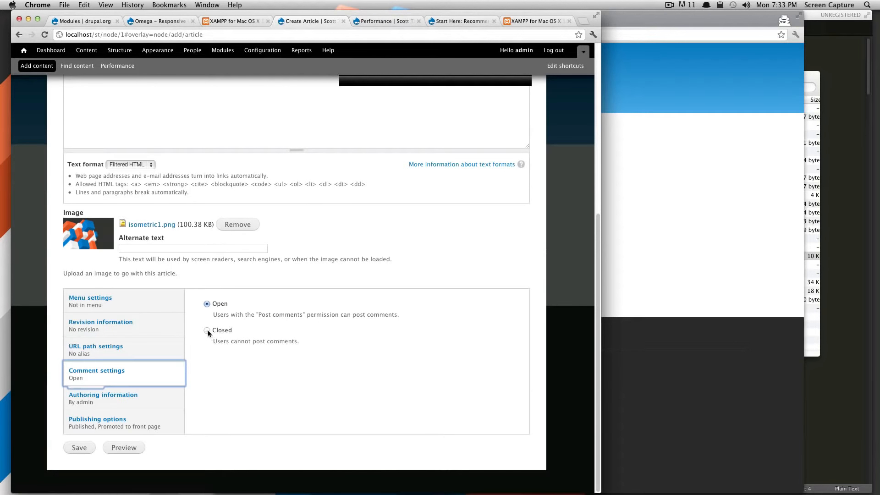
left_click(152, 408)
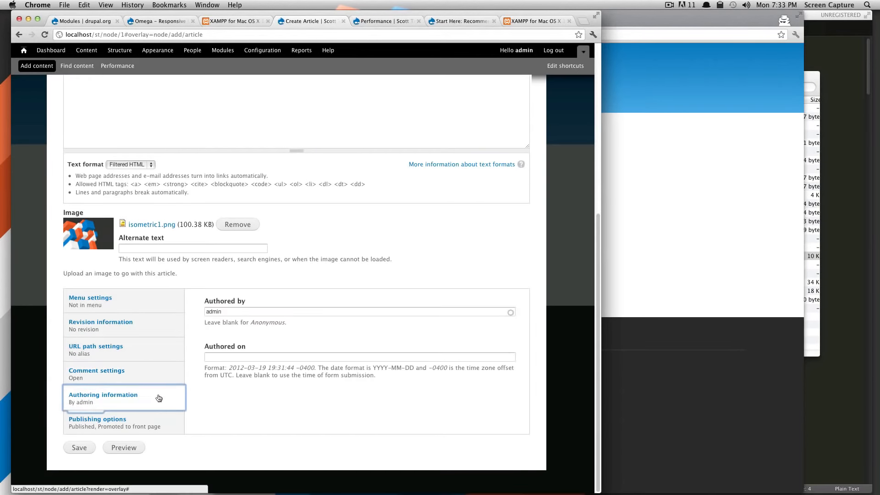
left_click(153, 424)
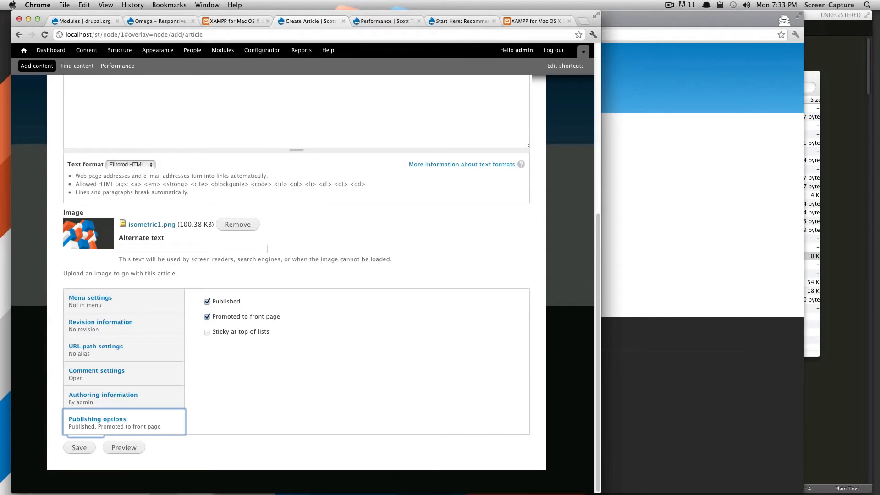
left_click(75, 447)
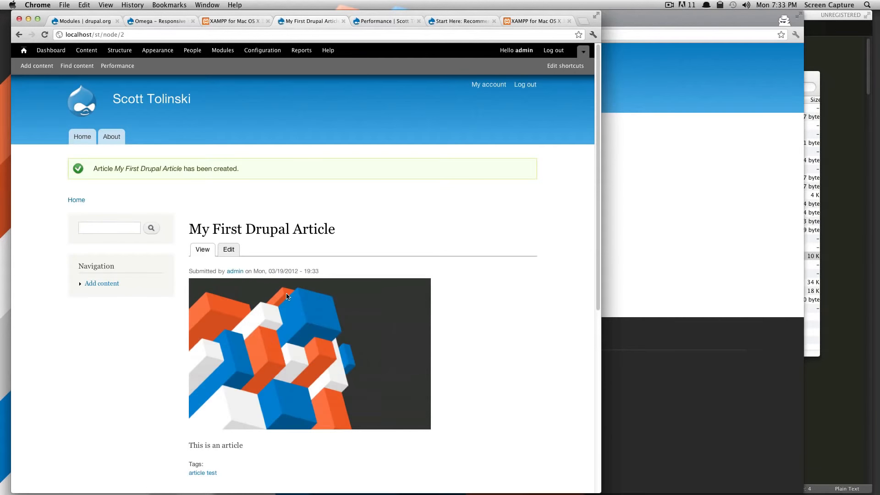
Step: Examine the saved article's confirmation message, its author and submission date line, and its image
left_click_drag(123, 169, 171, 168)
left_click(271, 167)
scroll(318, 197, "down", 3)
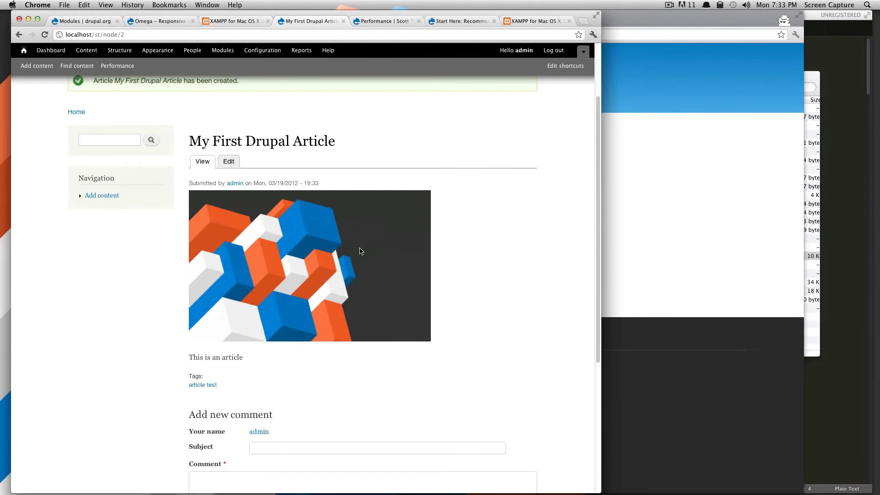
left_click_drag(192, 183, 223, 184)
left_click(311, 183)
left_click_drag(321, 183, 203, 183)
left_click(311, 181)
scroll(408, 189, "down", 3)
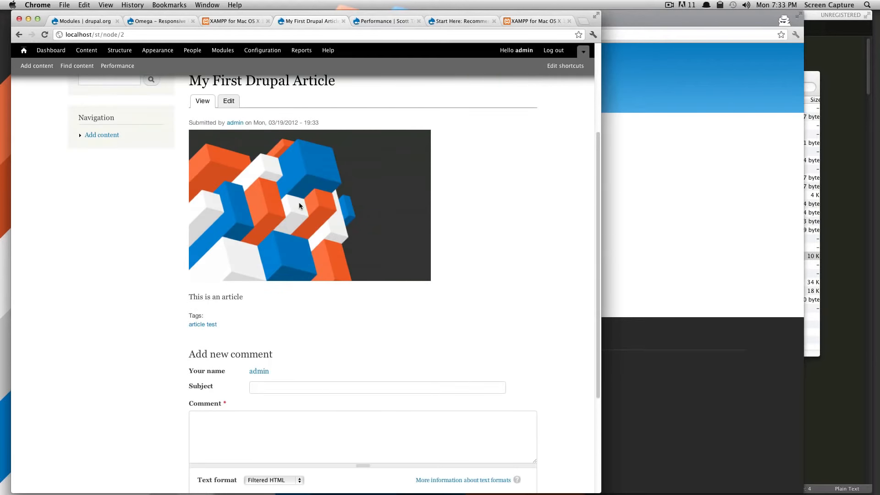
scroll(385, 208, "up", 4)
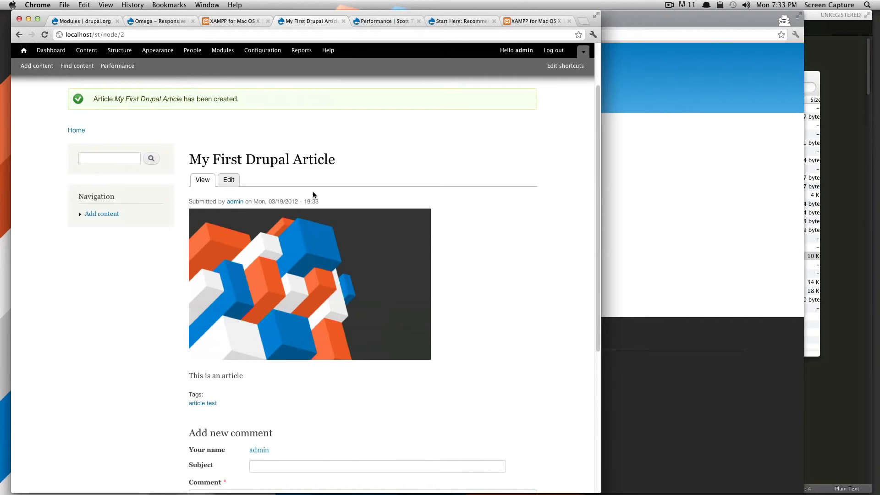
left_click_drag(315, 201, 196, 196)
left_click(431, 315)
Step: Examine the form for adding a new comment below the article's tags
scroll(323, 392, "down", 3)
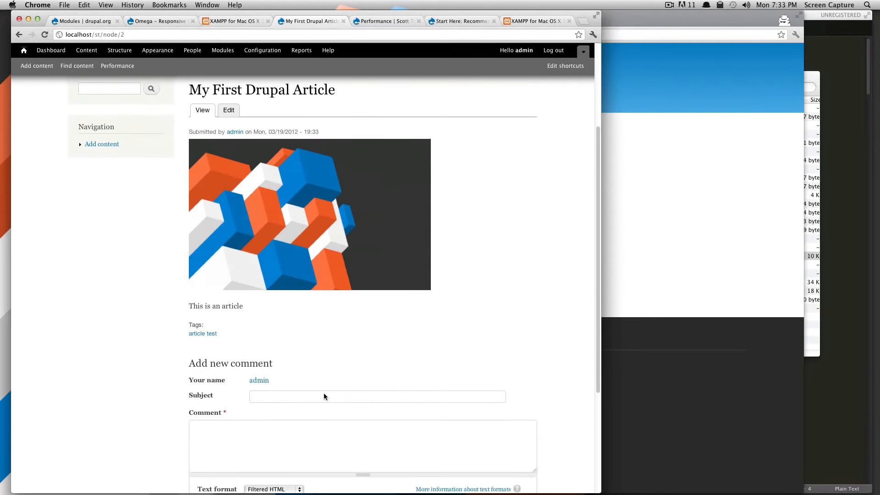
scroll(368, 369, "down", 3)
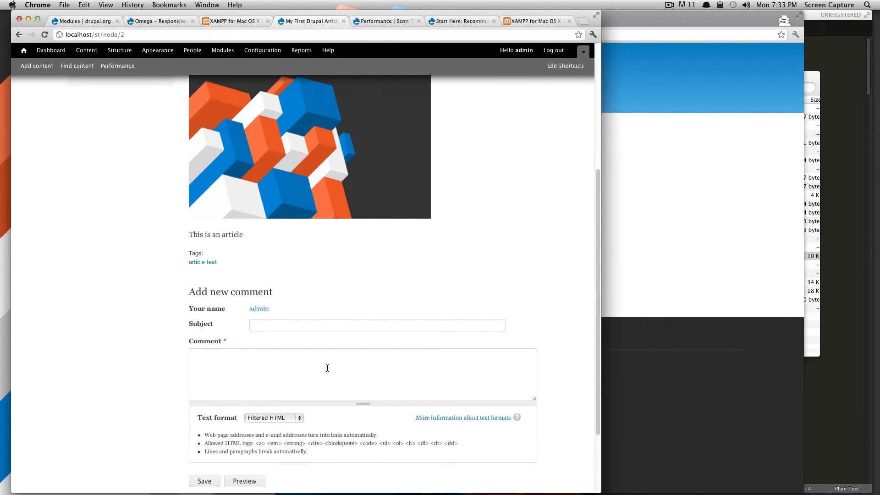
left_click_drag(234, 290, 275, 295)
left_click(310, 368)
left_click(314, 334)
scroll(321, 387, "down", 2)
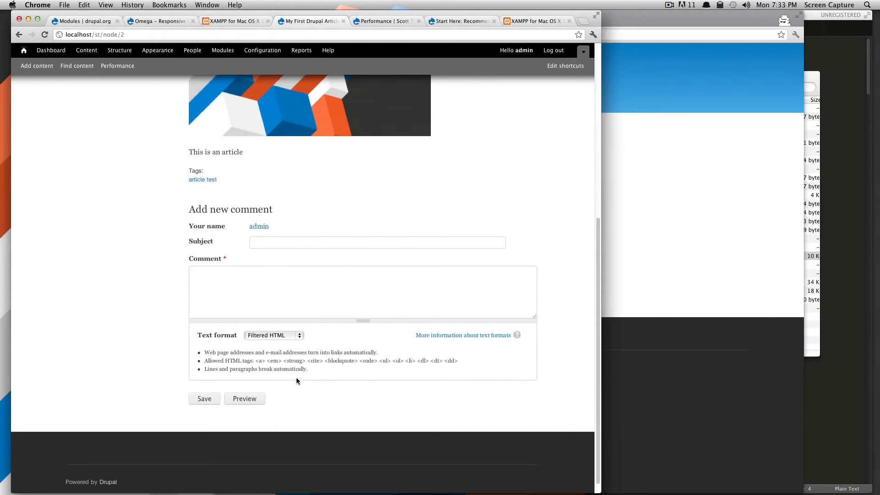
scroll(296, 378, "up", 7)
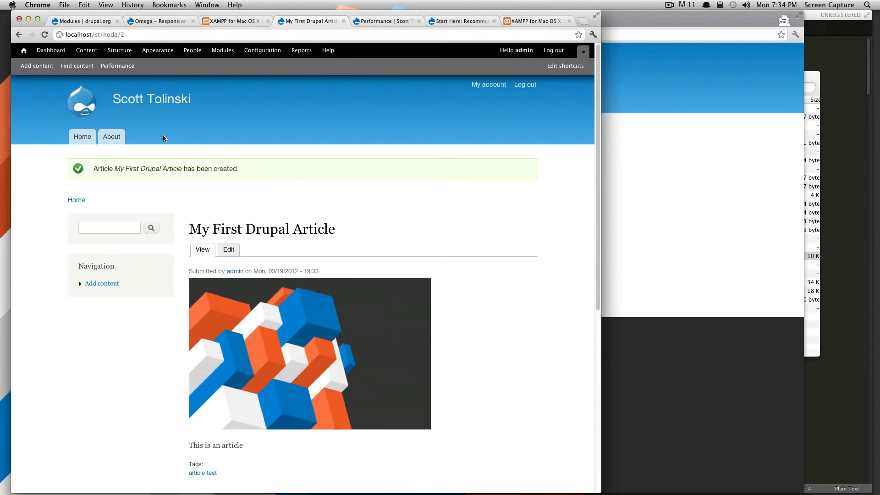
Step: View the site's Home page and About page, and return to the Home page
left_click(83, 137)
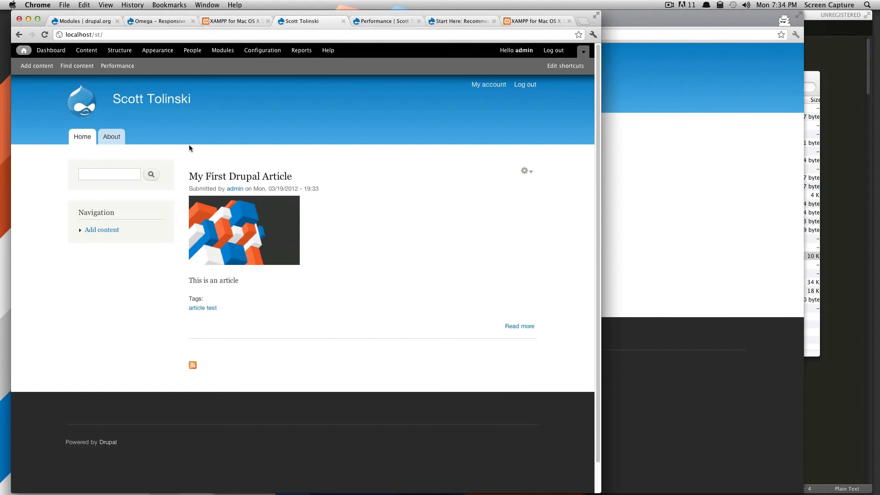
left_click(106, 137)
left_click(82, 137)
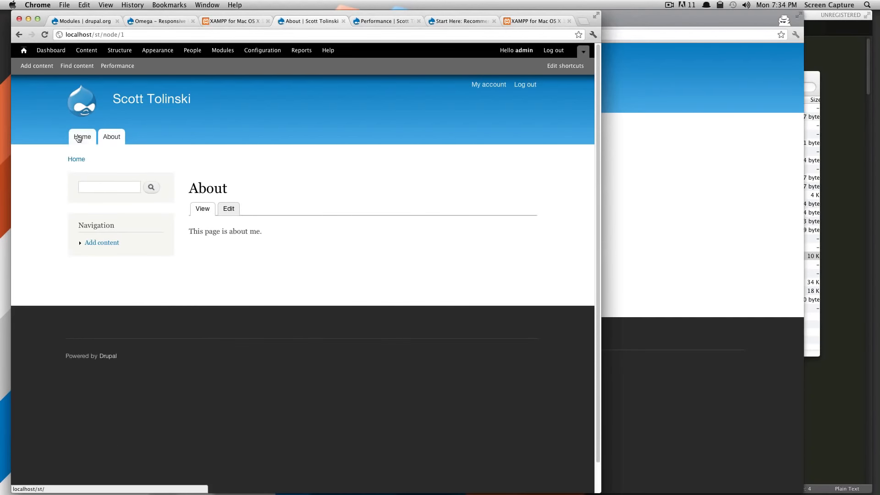